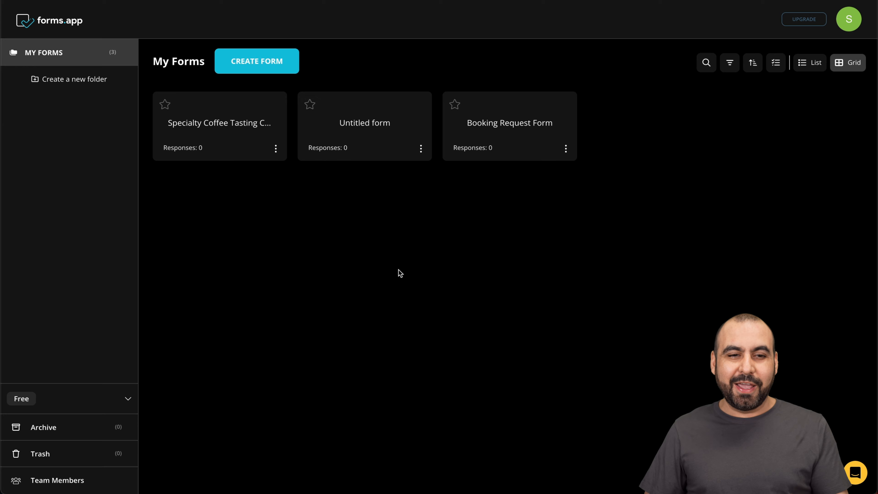
# - Start creating a form and browse the Consent, Feedback, File Upload and Popular Forms template categories
pyautogui.click(256, 71)
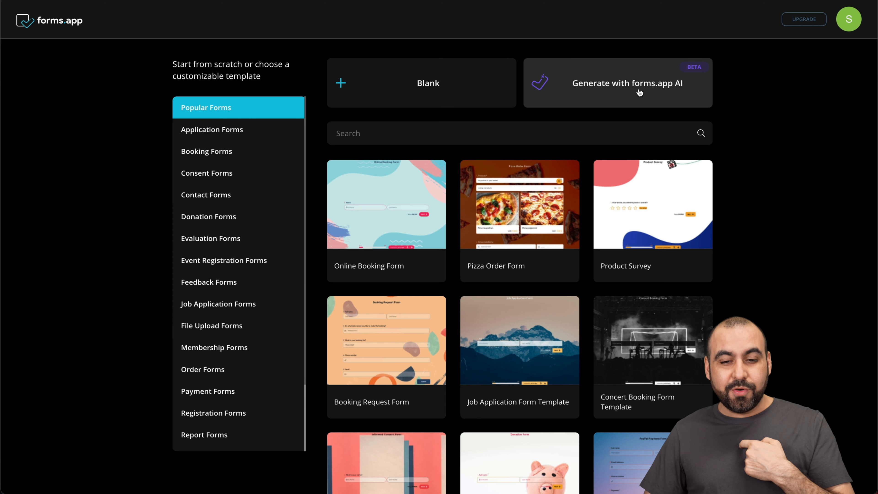
pyautogui.click(211, 173)
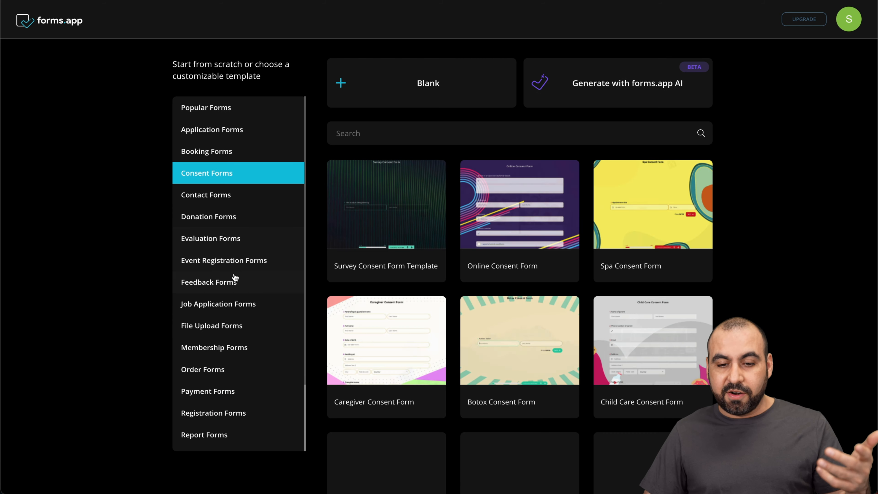
pyautogui.click(235, 281)
pyautogui.click(238, 333)
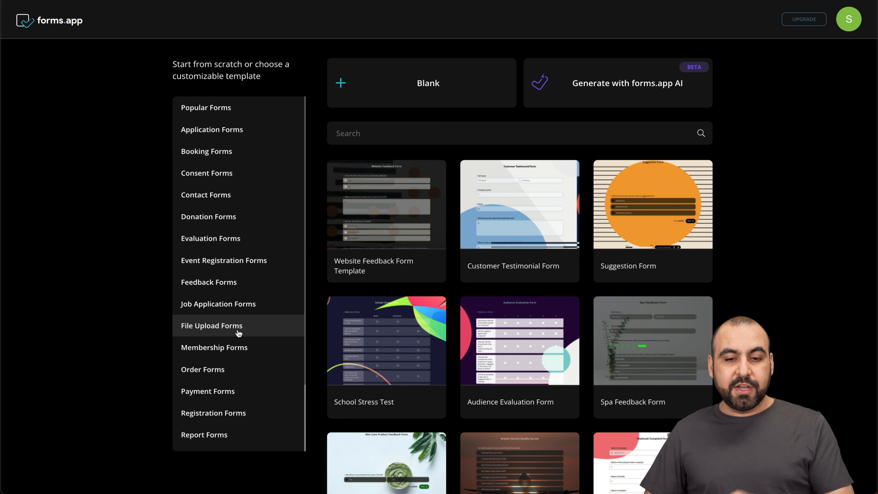
pyautogui.click(232, 107)
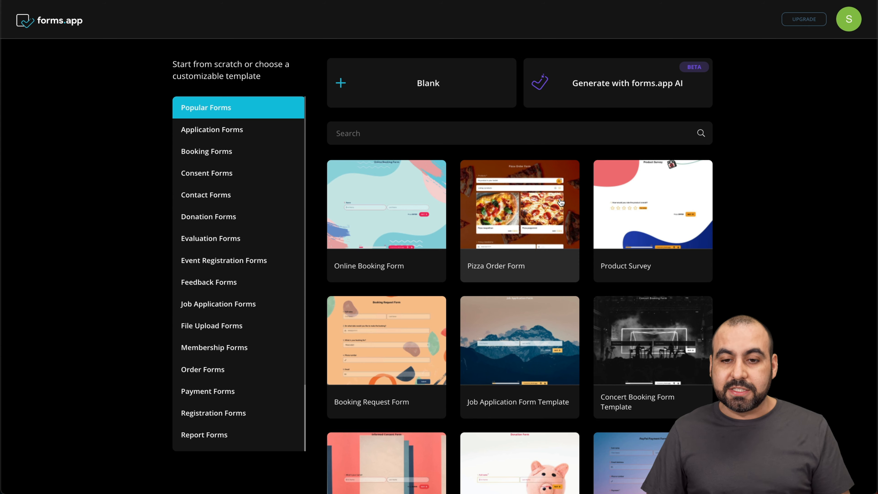
# - Generate a form with AI from a prompt asking for a specialty coffee tasting and rating competition form
pyautogui.click(618, 99)
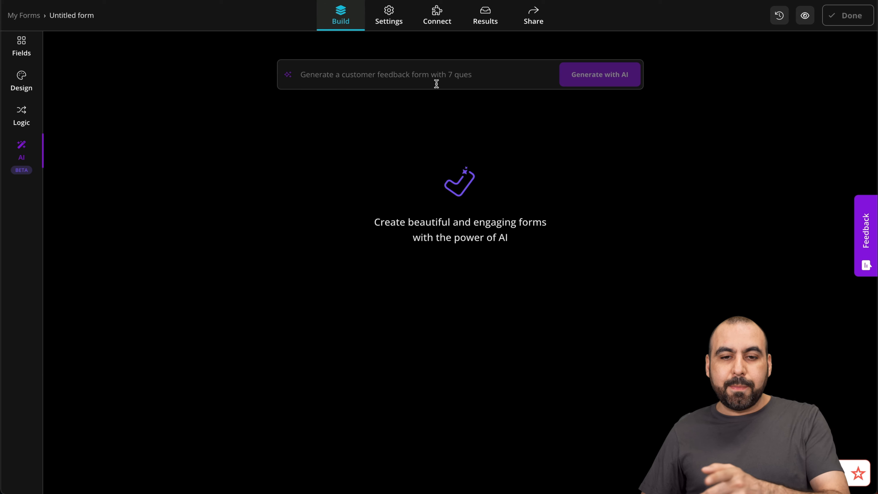
pyautogui.click(362, 76)
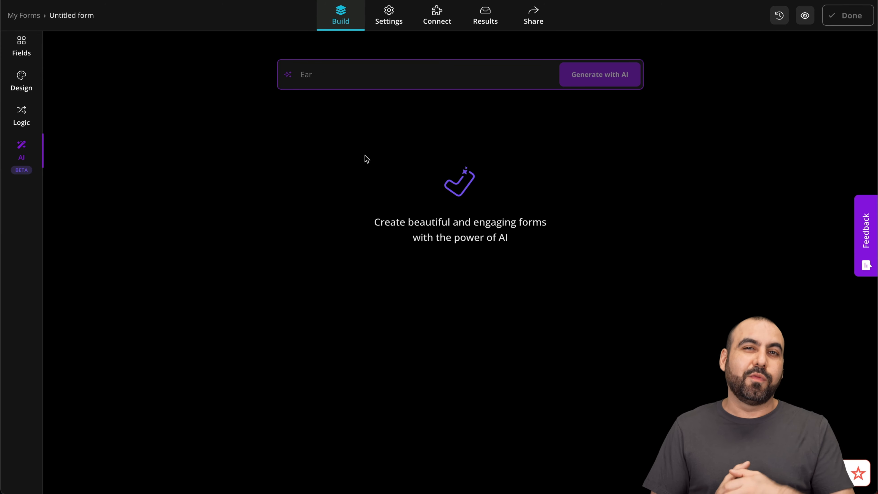
pyautogui.hotkey('ctrl', 'v')
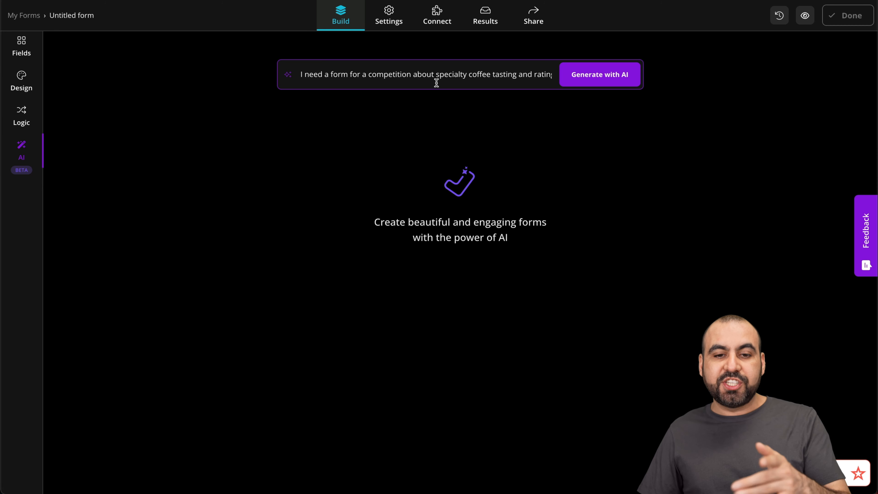
pyautogui.hscroll(1, 403, 76)
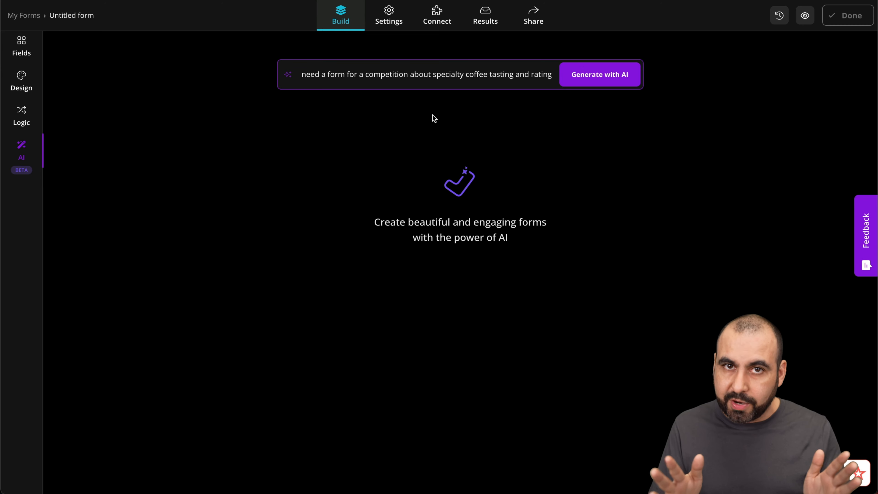
pyautogui.click(594, 78)
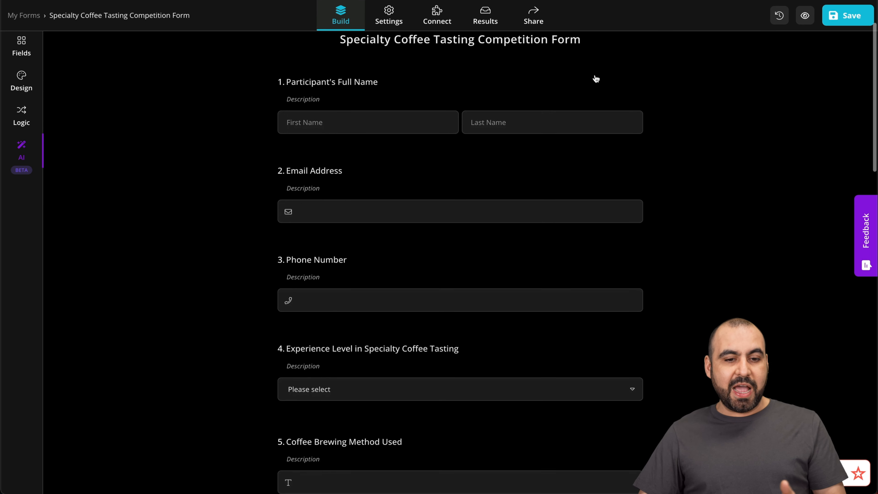
# - Review the generated form's first six questions, including the answer options for the tasting experience level
pyautogui.scroll(-3, 596, 79)
pyautogui.scroll(-3, 596, 79)
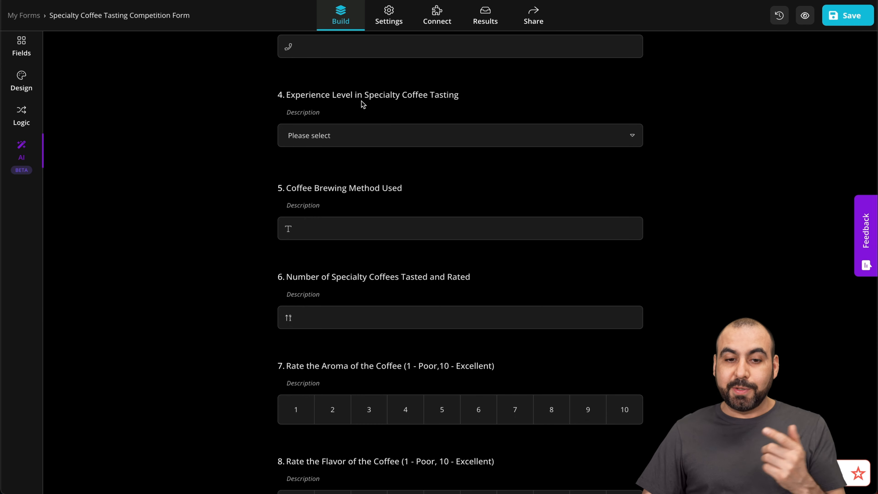
pyautogui.click(411, 131)
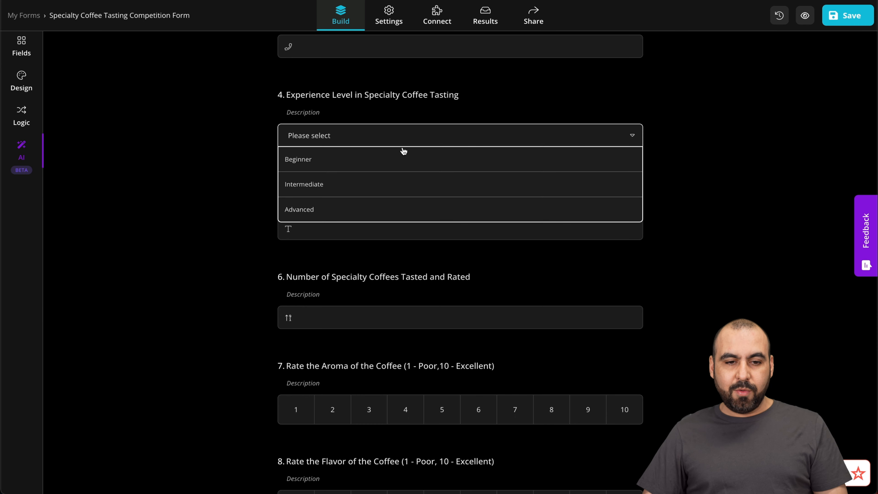
pyautogui.click(257, 210)
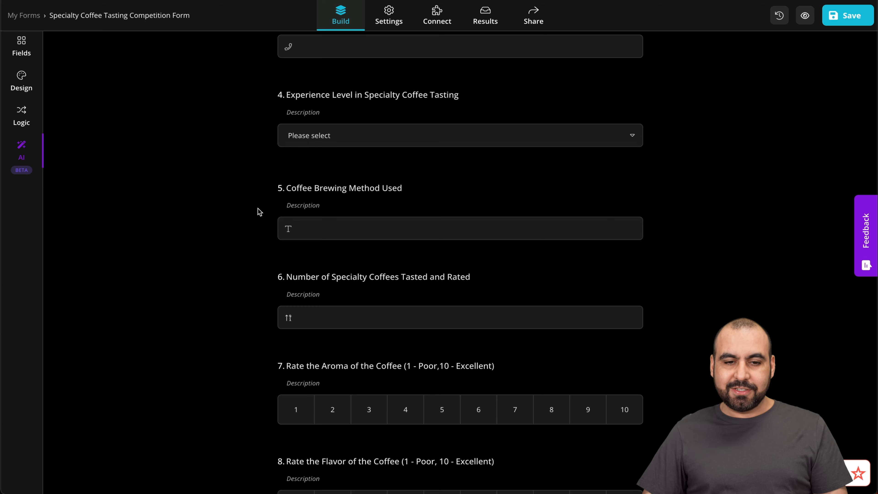
pyautogui.scroll(-1, 257, 210)
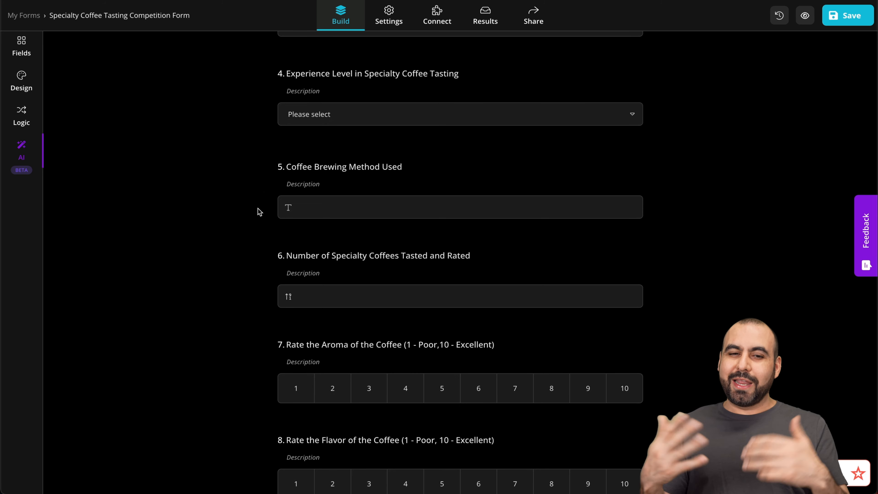
pyautogui.scroll(-1, 258, 211)
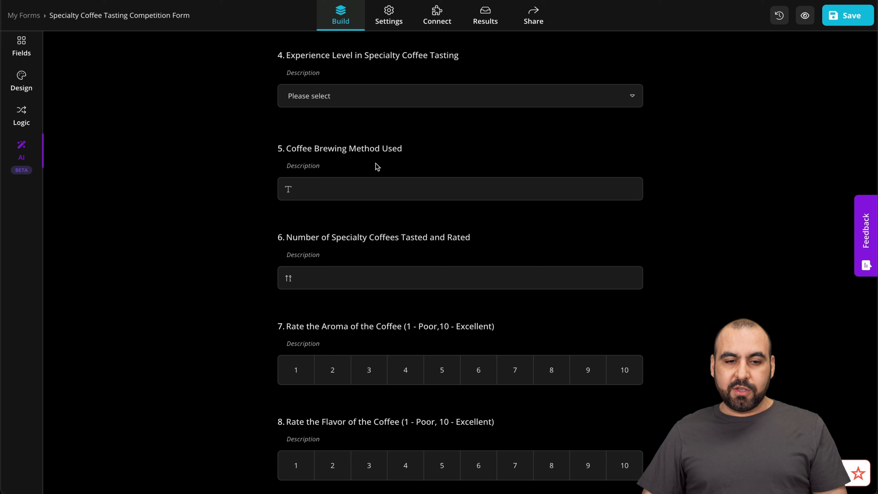
pyautogui.click(319, 189)
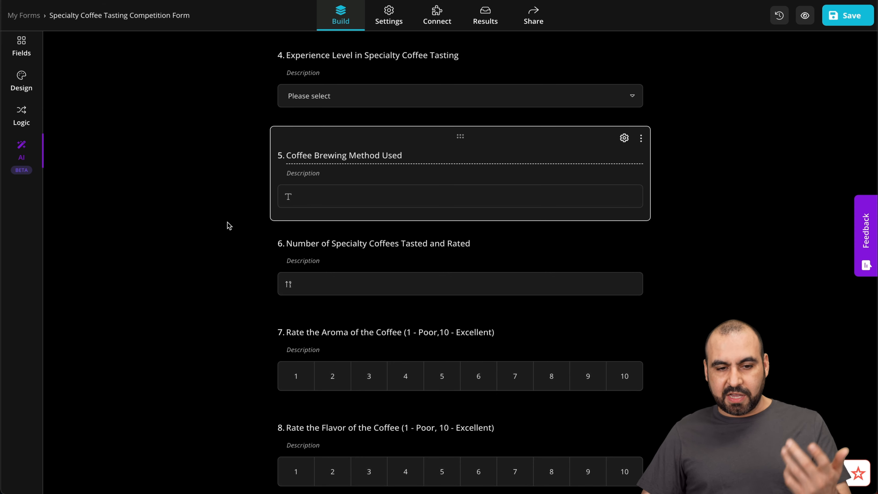
pyautogui.click(237, 223)
pyautogui.scroll(-5, 236, 222)
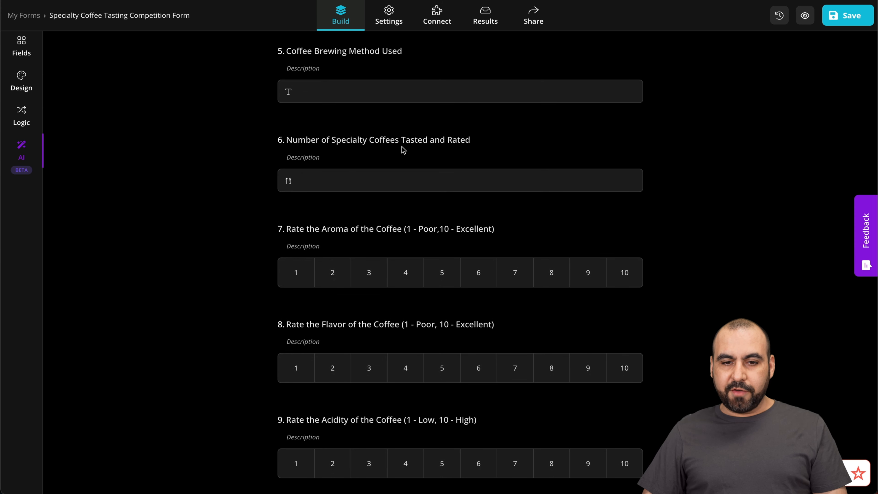
pyautogui.click(293, 181)
pyautogui.click(253, 206)
# - Examine the coffee rating scales and the additional comments question, and return to the start of the form
pyautogui.scroll(-4, 253, 206)
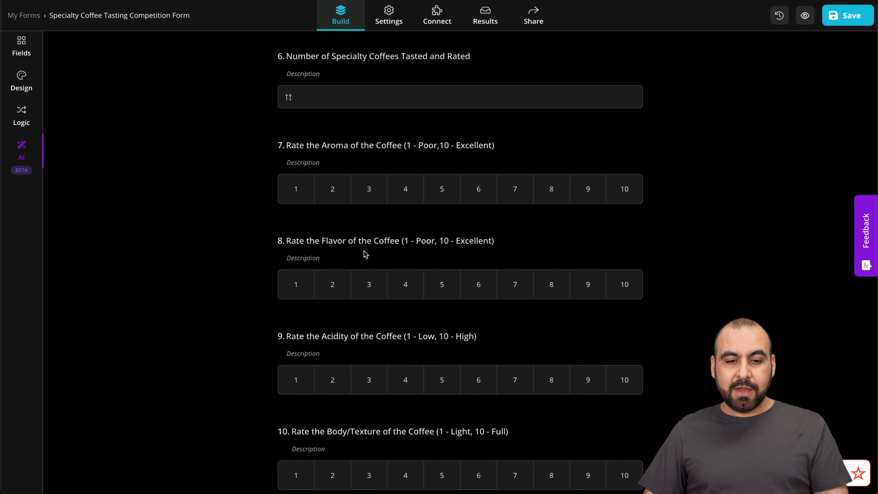
pyautogui.scroll(-2, 307, 188)
pyautogui.scroll(-3, 350, 229)
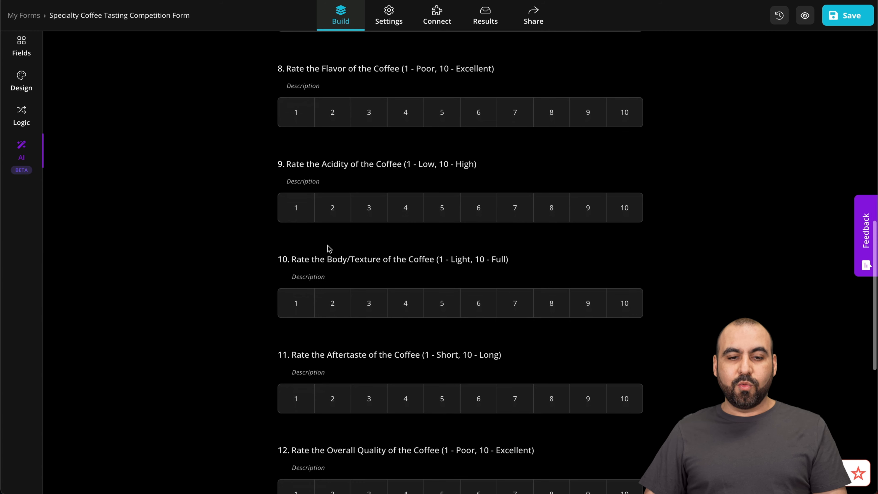
pyautogui.scroll(-3, 383, 175)
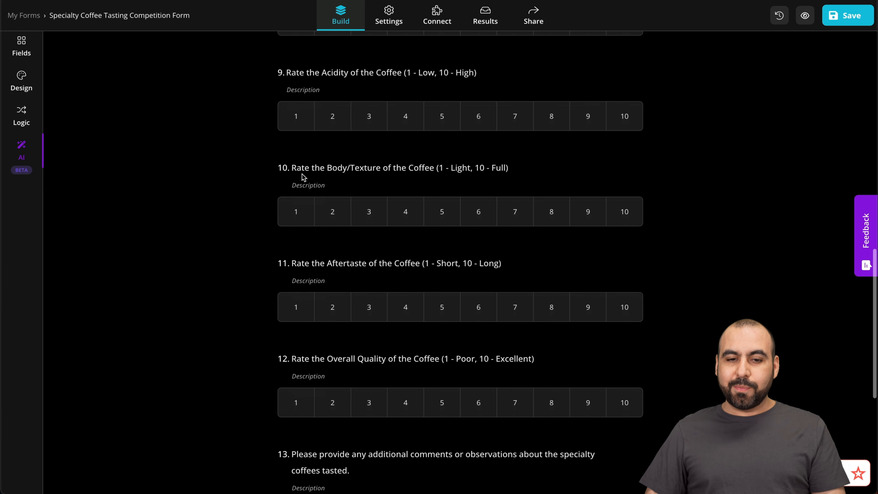
pyautogui.scroll(-2, 406, 183)
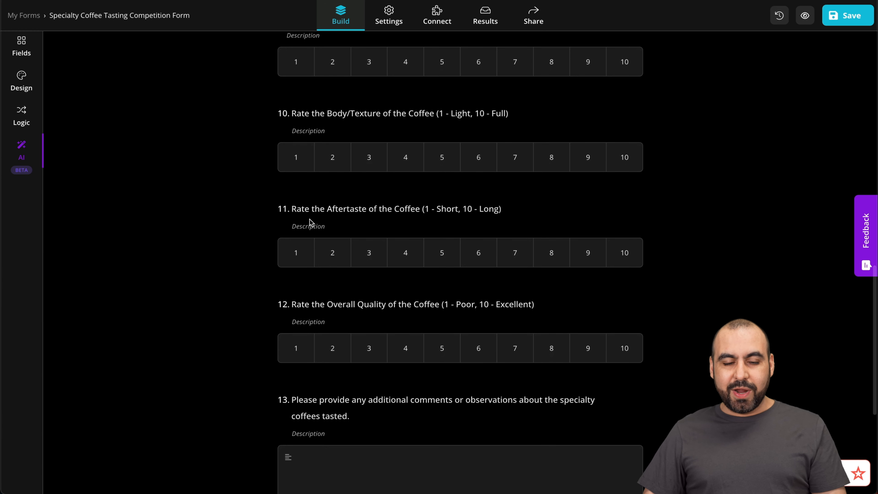
pyautogui.scroll(-4, 391, 218)
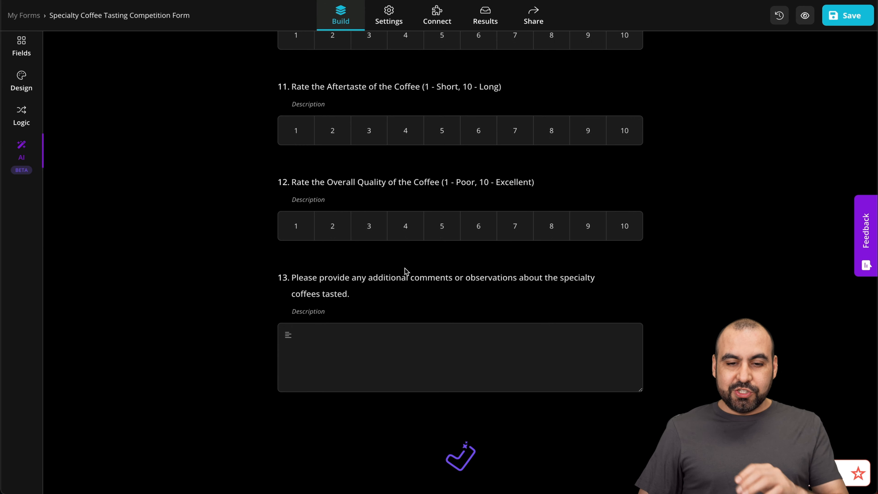
pyautogui.scroll(7, 453, 303)
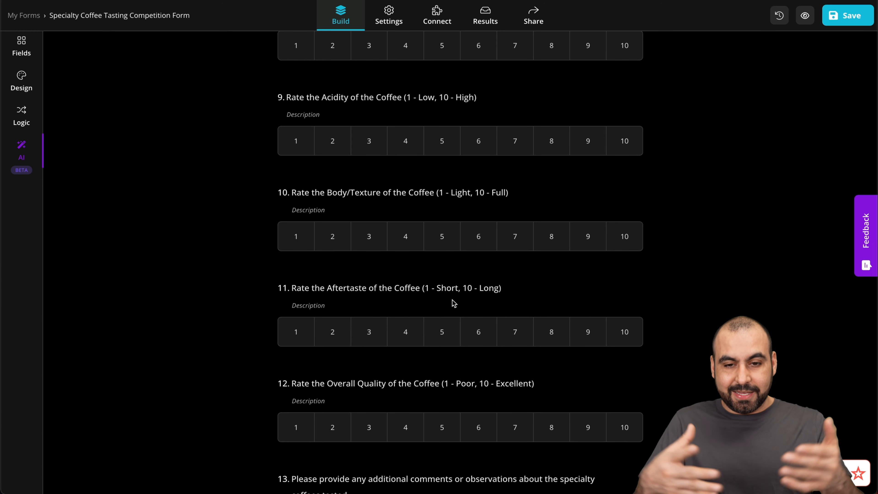
pyautogui.scroll(3, 452, 301)
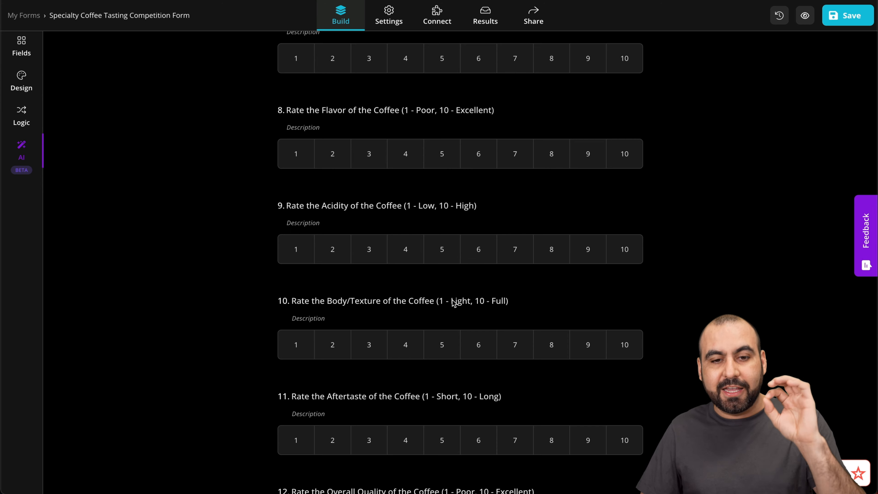
pyautogui.scroll(20, 452, 302)
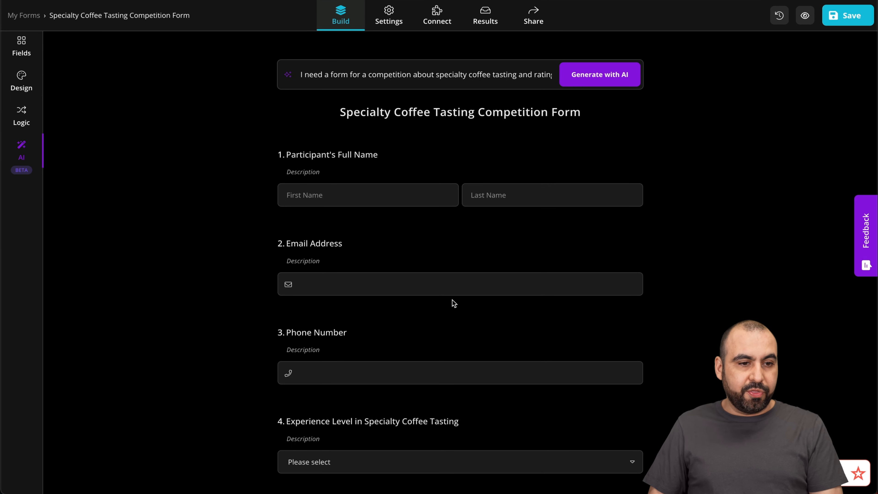
# - Inspect the field settings of the Email Address question and close them without changes
pyautogui.click(22, 46)
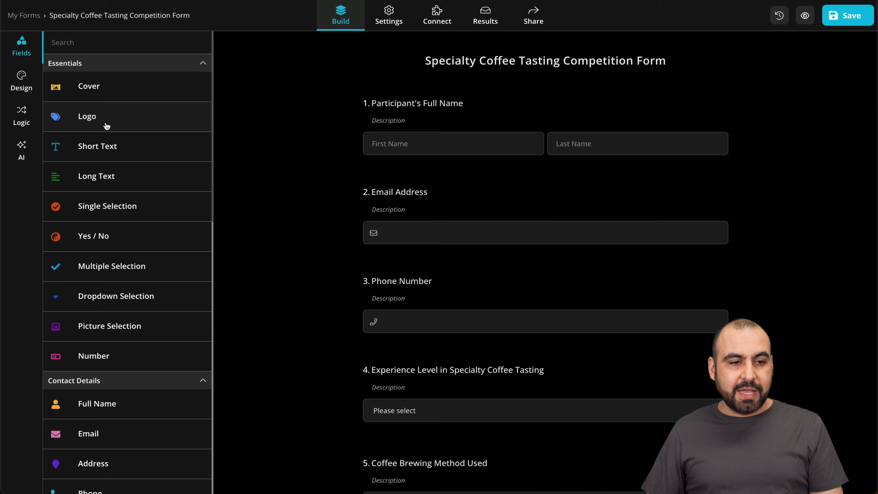
pyautogui.click(489, 206)
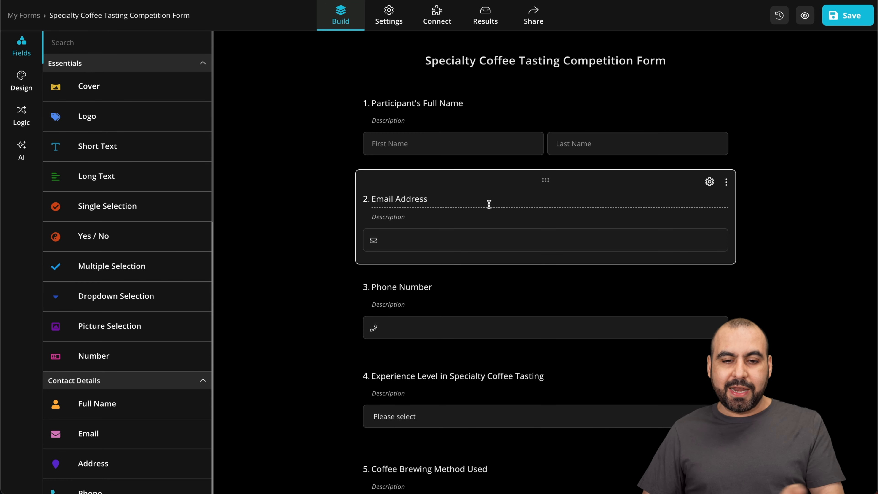
pyautogui.click(709, 182)
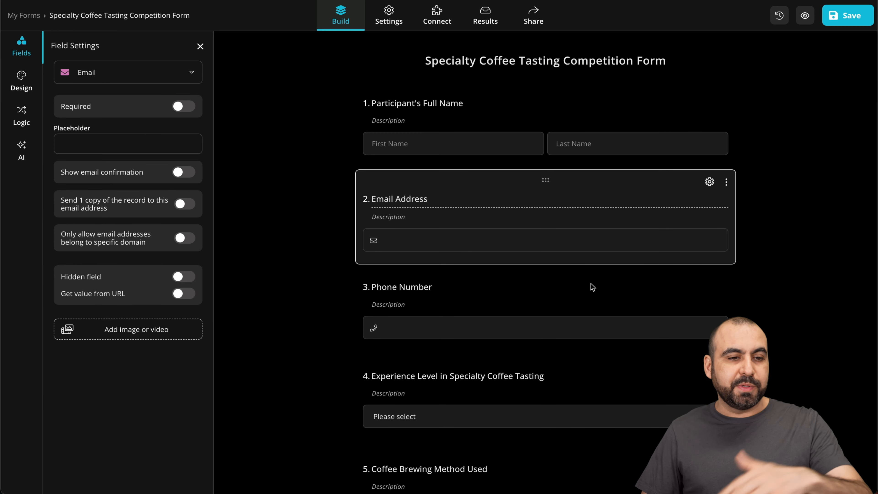
pyautogui.click(203, 49)
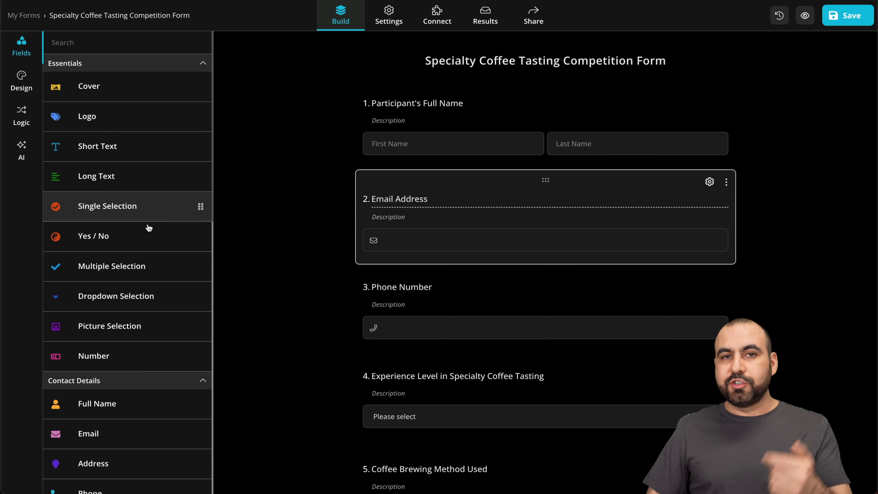
# - Browse the available field types, from contact details and uploads to payment and media elements
pyautogui.scroll(-7, 152, 235)
pyautogui.scroll(-9, 155, 237)
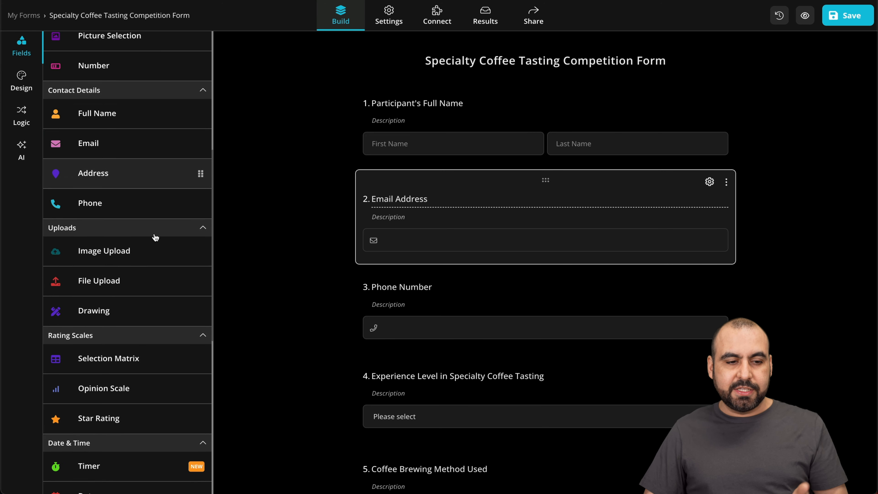
pyautogui.scroll(-4, 155, 235)
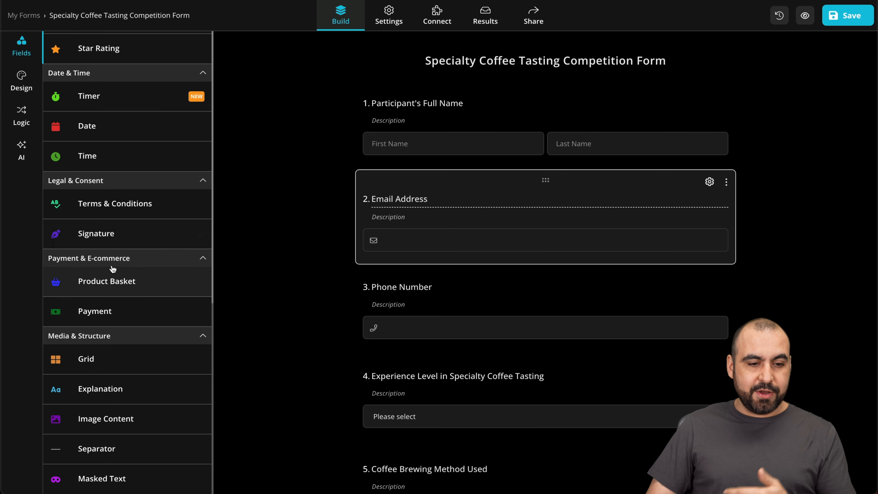
pyautogui.scroll(13, 155, 349)
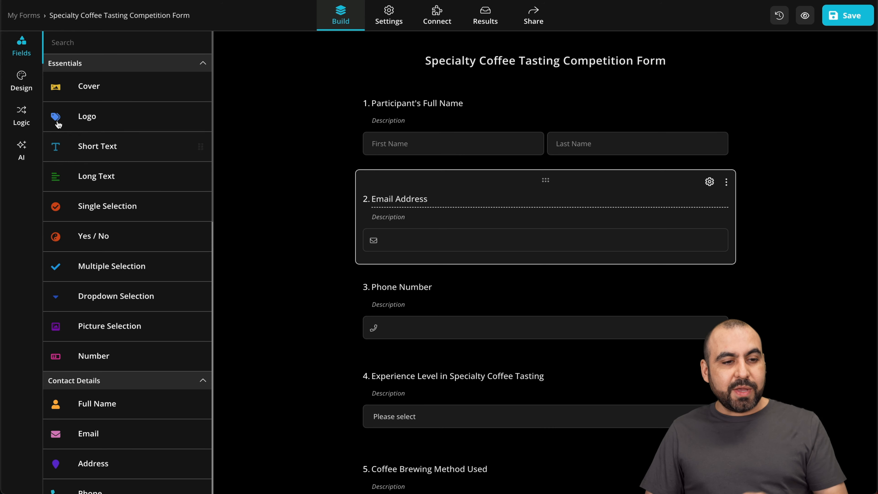
# - Try the Light, Dusky, Black Board, Atlantis and Windy design themes on the form
pyautogui.click(21, 83)
pyautogui.click(105, 130)
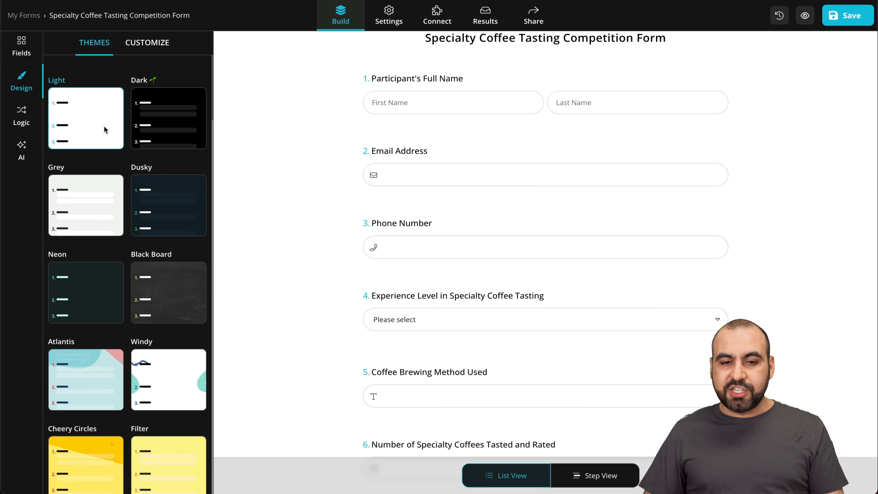
pyautogui.click(148, 205)
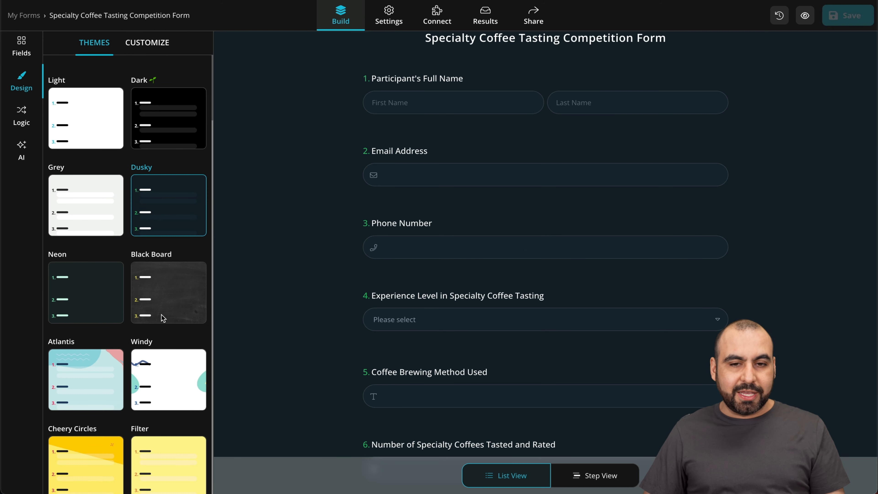
pyautogui.click(161, 315)
pyautogui.click(86, 380)
pyautogui.click(189, 380)
# - Apply the light-blue theme with clouds and leaf illustrations to the form
pyautogui.scroll(-20, 199, 327)
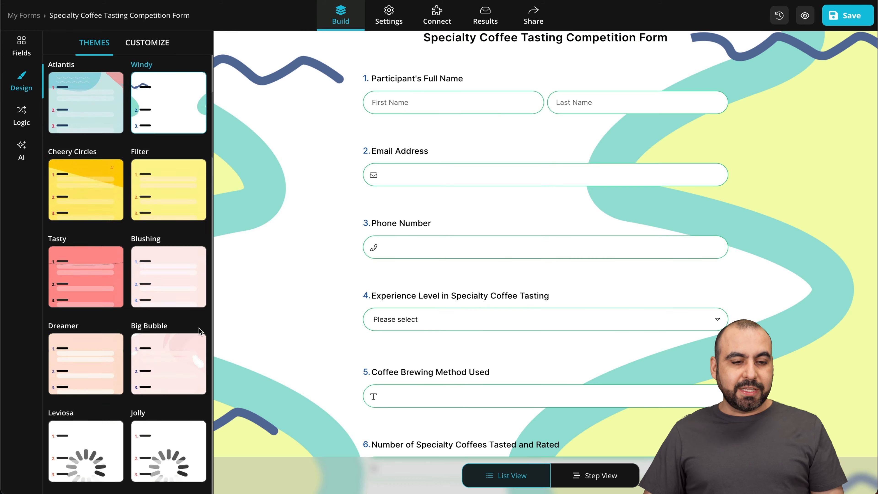
pyautogui.click(173, 306)
pyautogui.scroll(20, 173, 306)
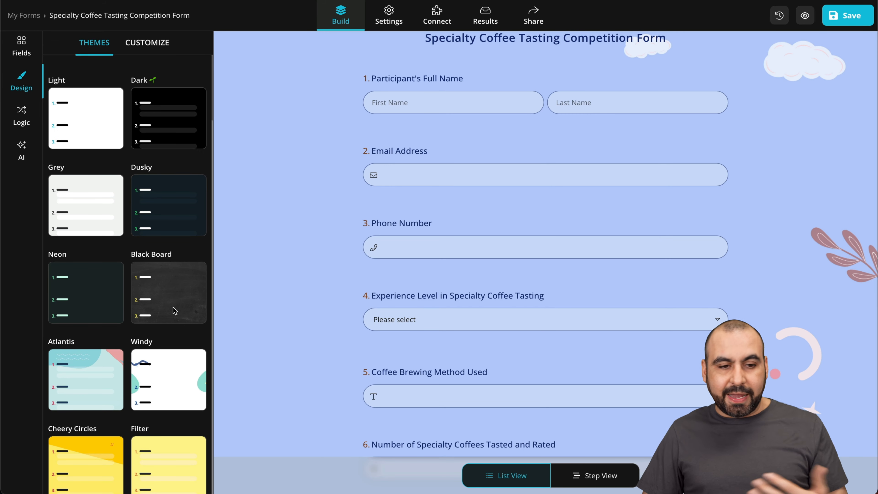
# - Try the Light theme on the form, and apply the Grey theme instead
pyautogui.click(93, 116)
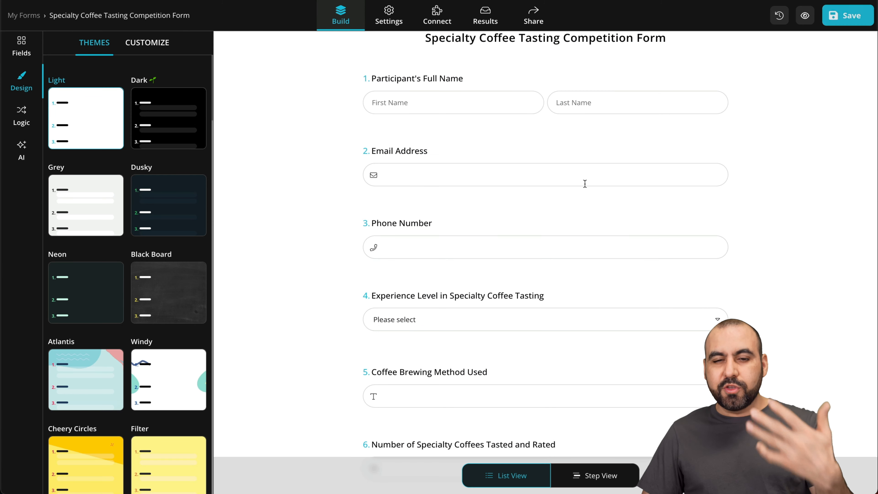
pyautogui.click(100, 212)
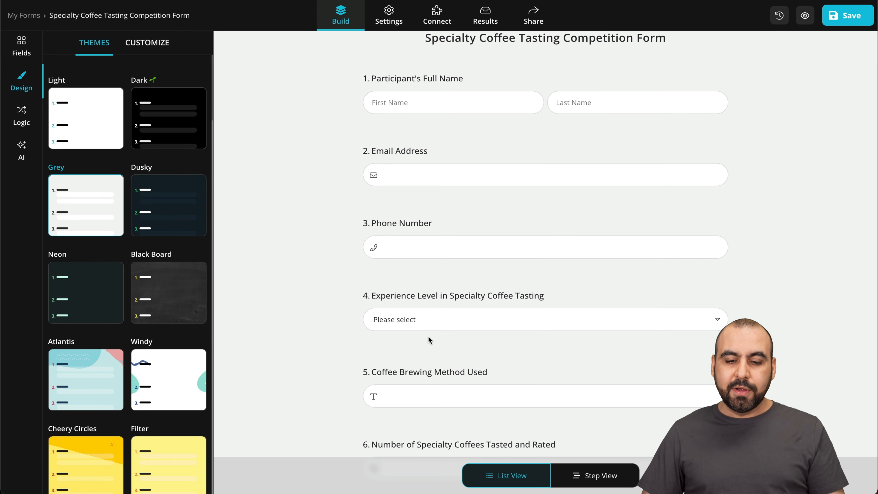
# - Preview the form in step view, advancing through its questions up to number 6, and return to list view
pyautogui.click(610, 475)
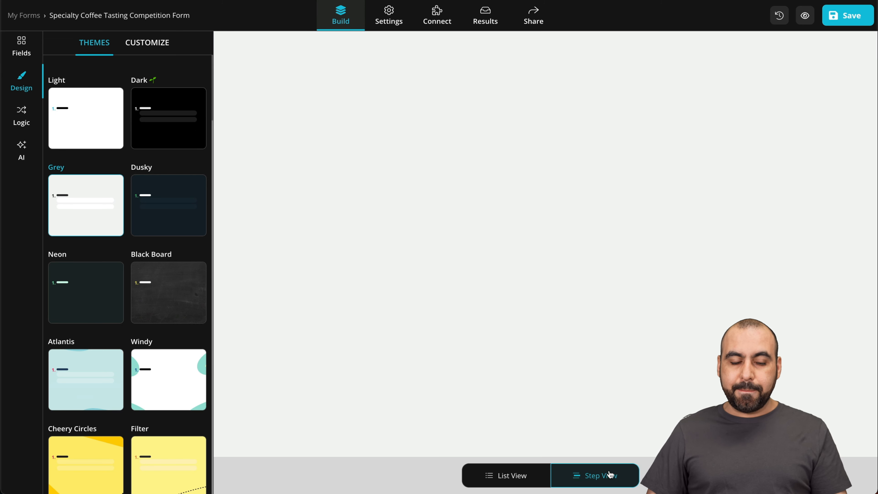
pyautogui.click(709, 301)
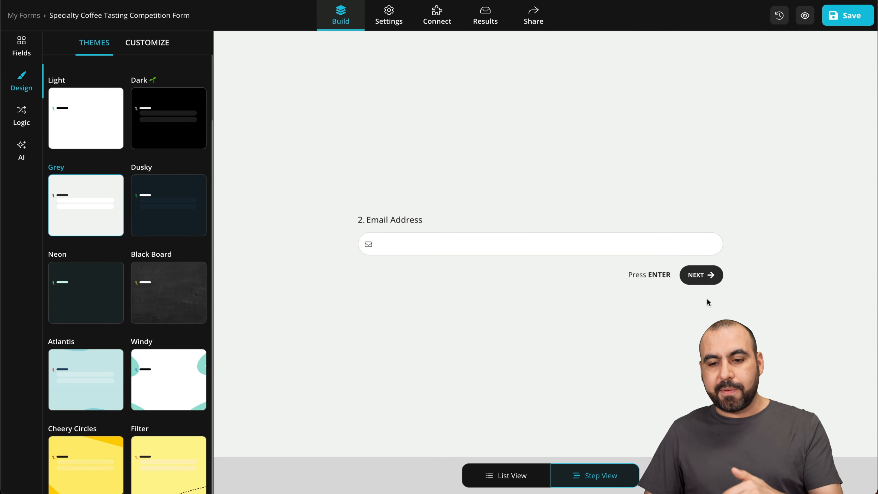
pyautogui.click(713, 280)
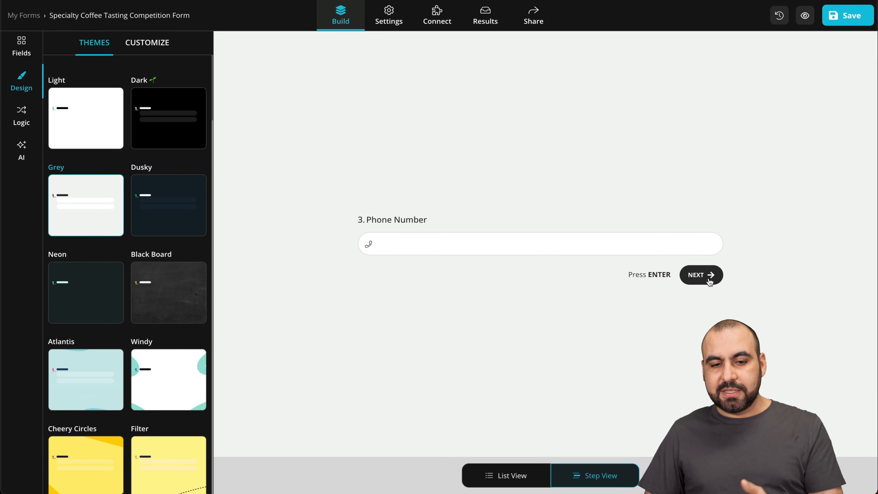
pyautogui.click(709, 282)
pyautogui.click(707, 275)
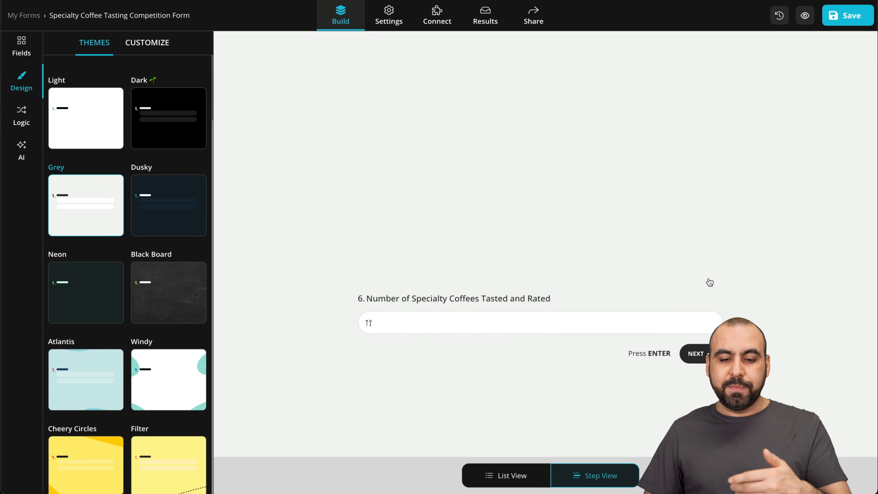
pyautogui.click(501, 477)
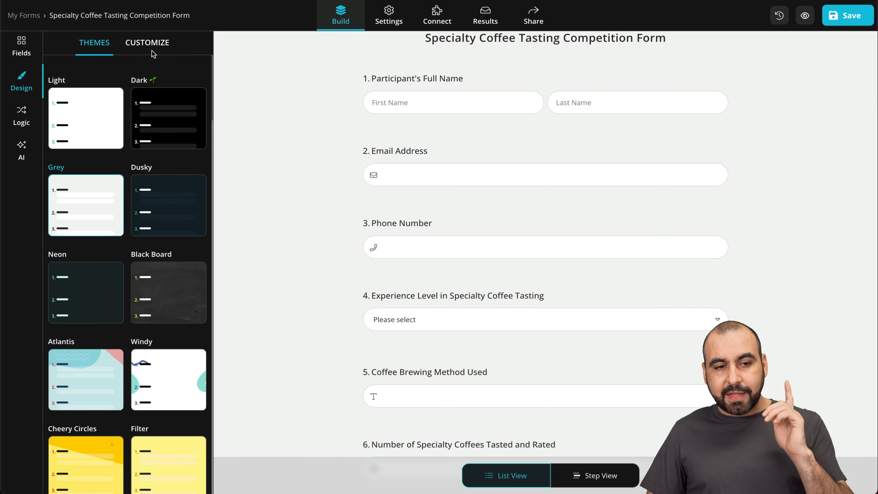
# - Review the design customization options for colors, border radius, background image, font and submit button
pyautogui.click(148, 44)
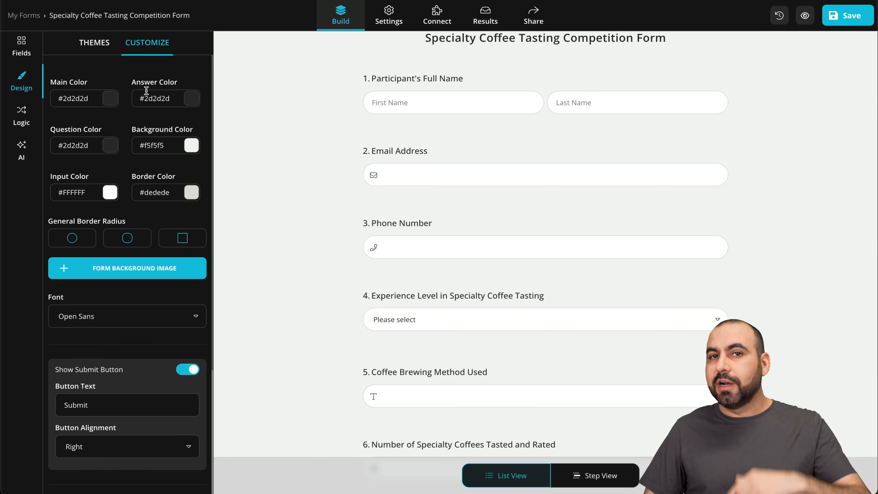
pyautogui.scroll(-1, 136, 277)
pyautogui.scroll(-5, 136, 277)
pyautogui.scroll(5, 135, 277)
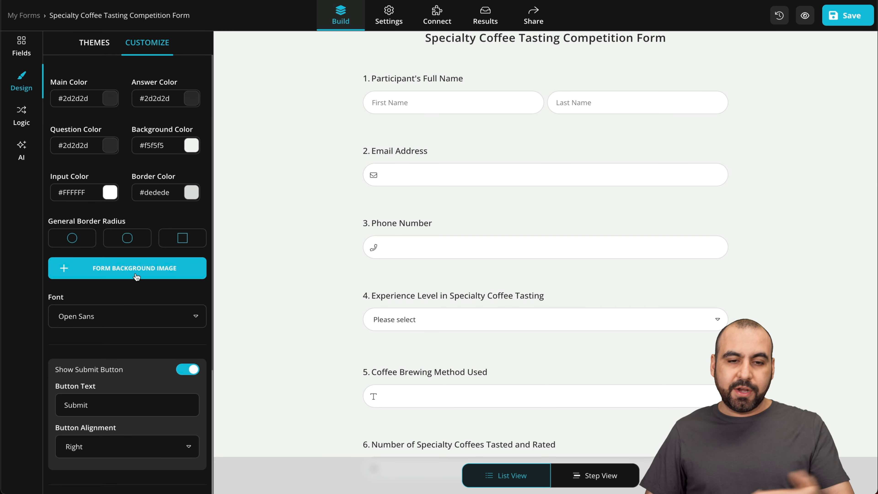
# - Inspect a blank condition in the form's logic builder, leave it unfilled, and view the AI form generator
pyautogui.click(21, 116)
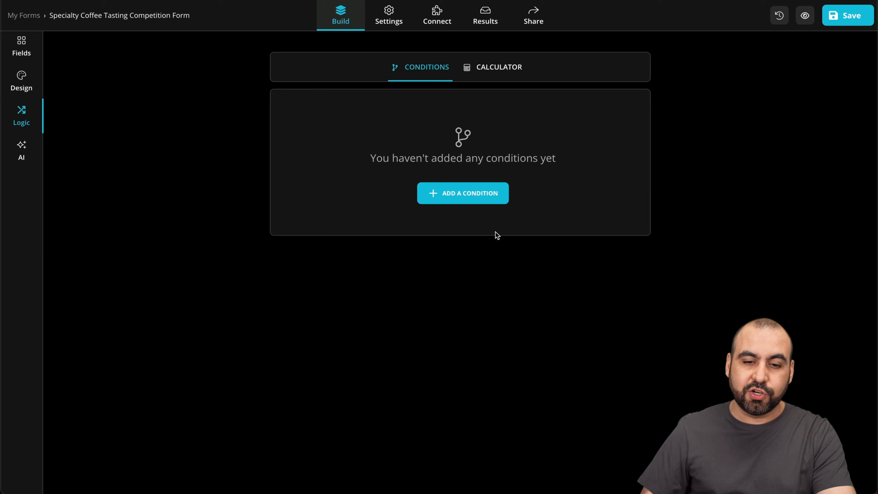
pyautogui.click(477, 201)
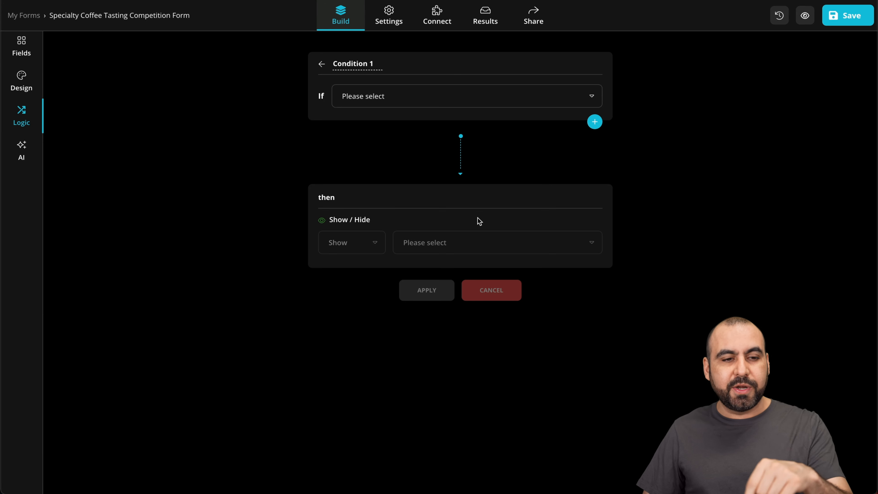
pyautogui.click(23, 151)
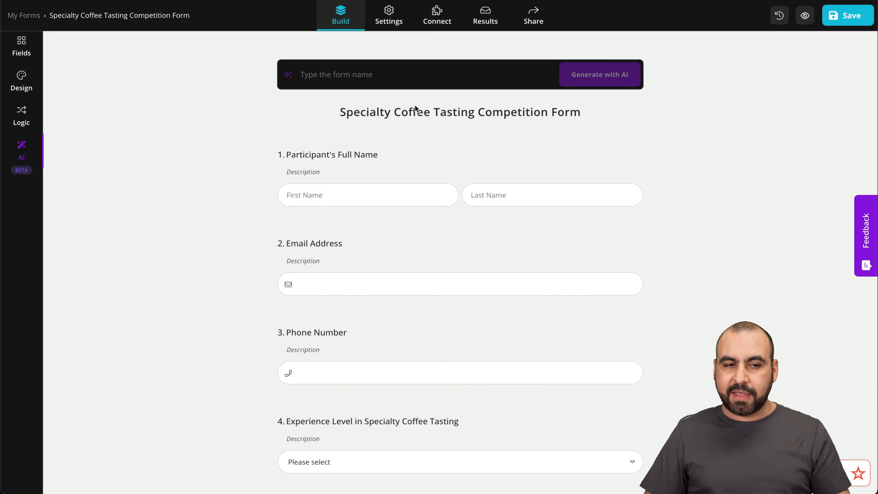
# - Review the form's general, notification, welcome page, thank you page, custom message, schedule, quota and location settings
pyautogui.click(395, 13)
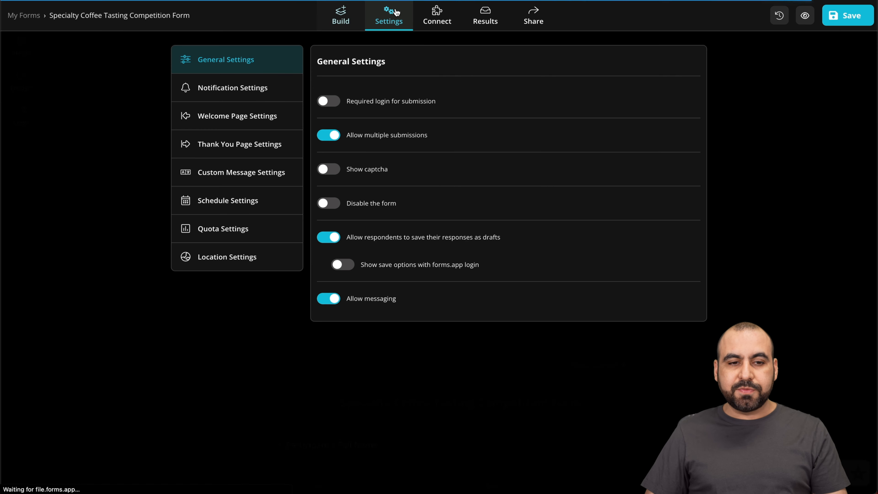
pyautogui.click(250, 82)
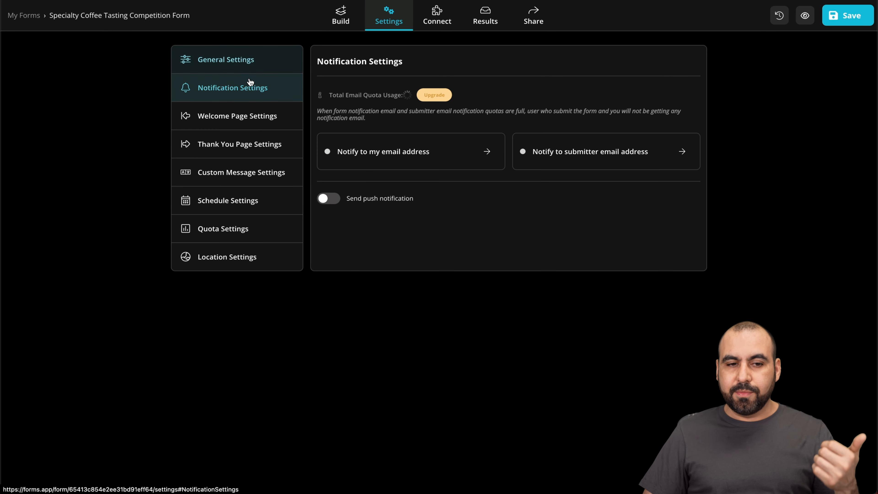
pyautogui.click(257, 121)
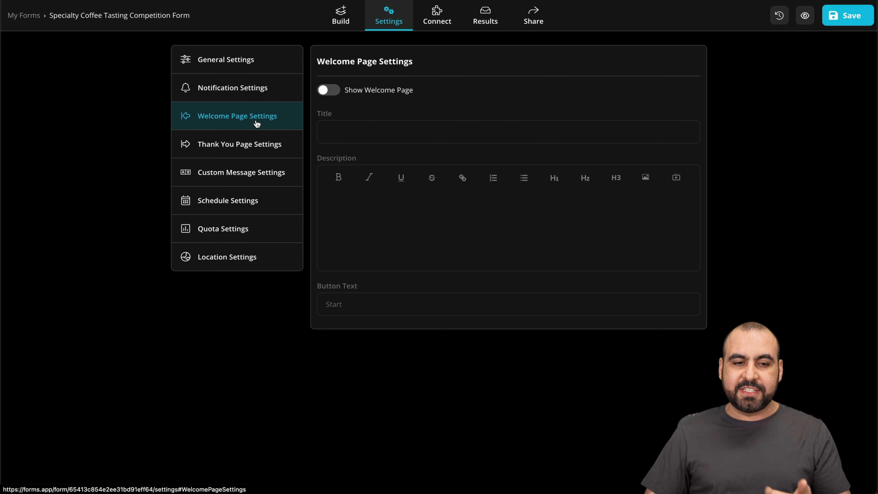
pyautogui.click(249, 144)
pyautogui.click(255, 182)
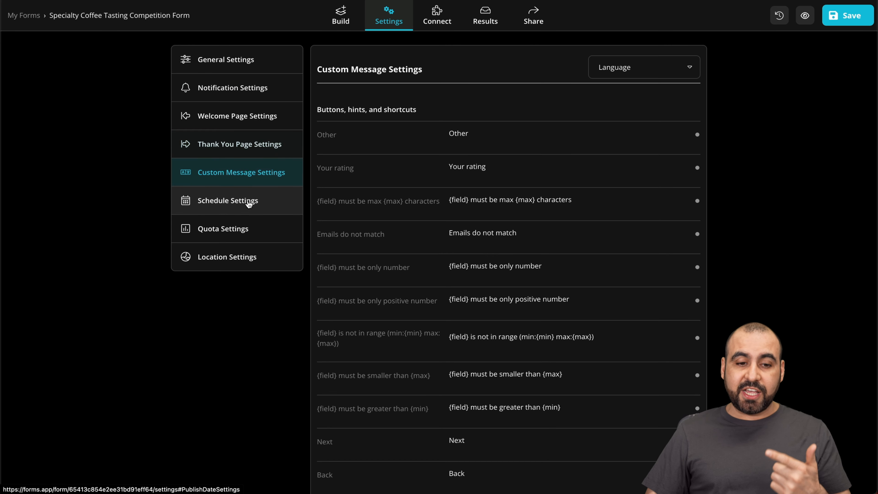
pyautogui.click(249, 200)
pyautogui.click(260, 235)
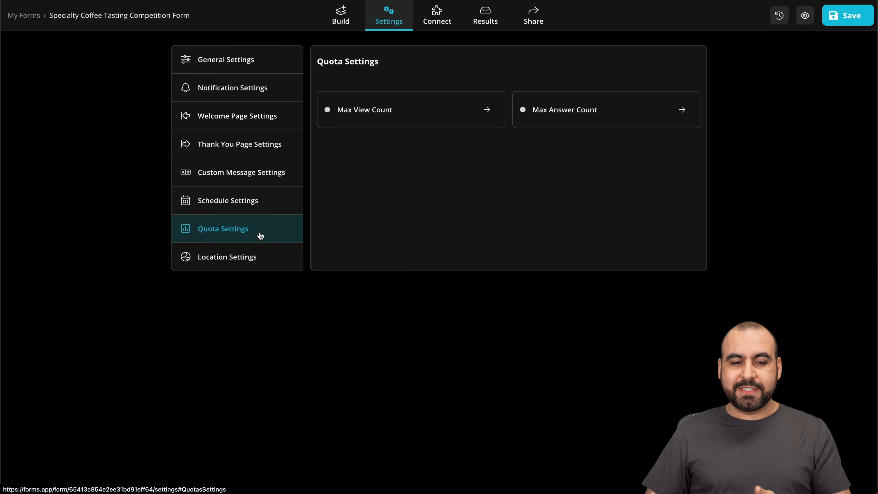
pyautogui.click(258, 257)
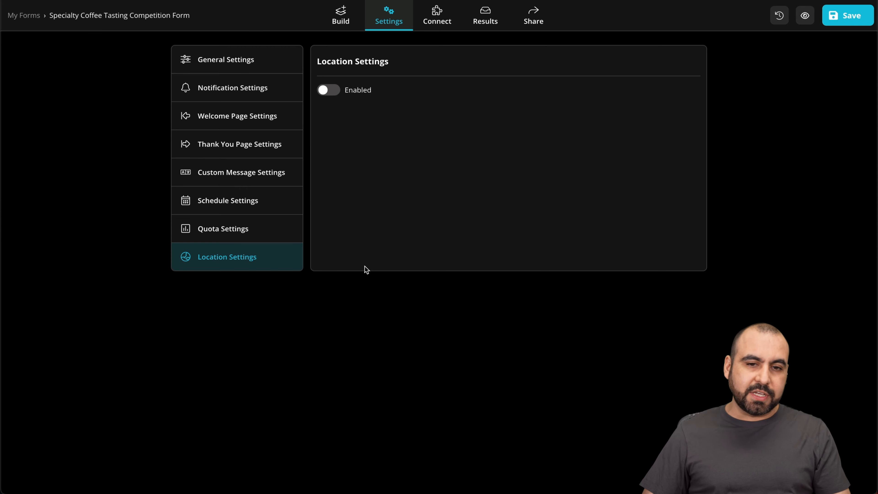
# - Browse the available integrations, filtering them by CRM, File Management, Developer Tools and Productivity
pyautogui.click(452, 10)
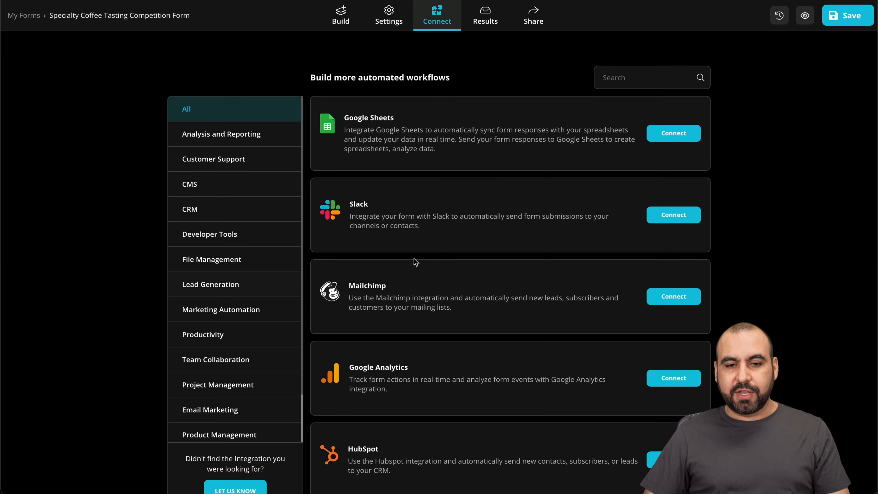
pyautogui.scroll(-10, 413, 292)
pyautogui.scroll(-20, 414, 295)
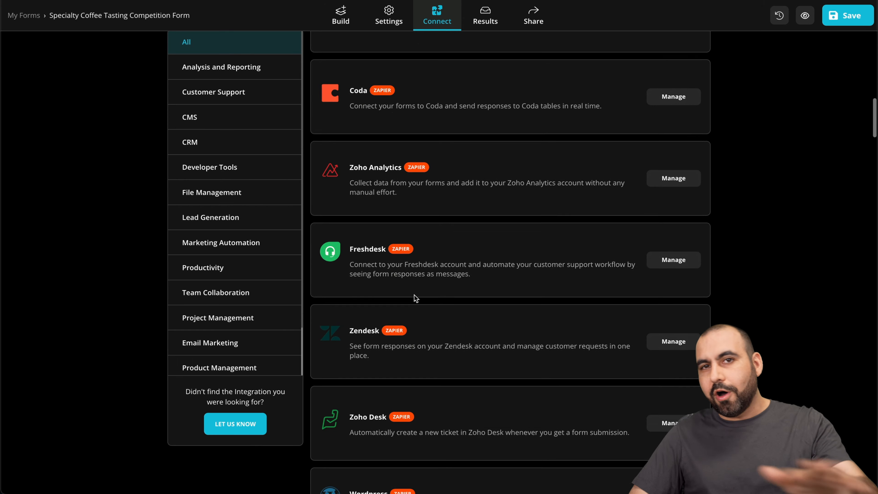
pyautogui.scroll(-7, 414, 294)
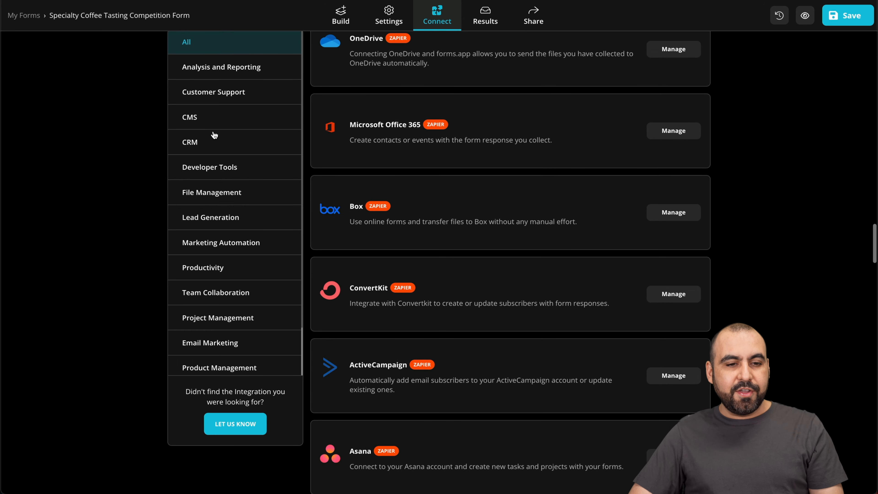
pyautogui.click(205, 142)
pyautogui.click(232, 257)
pyautogui.click(237, 241)
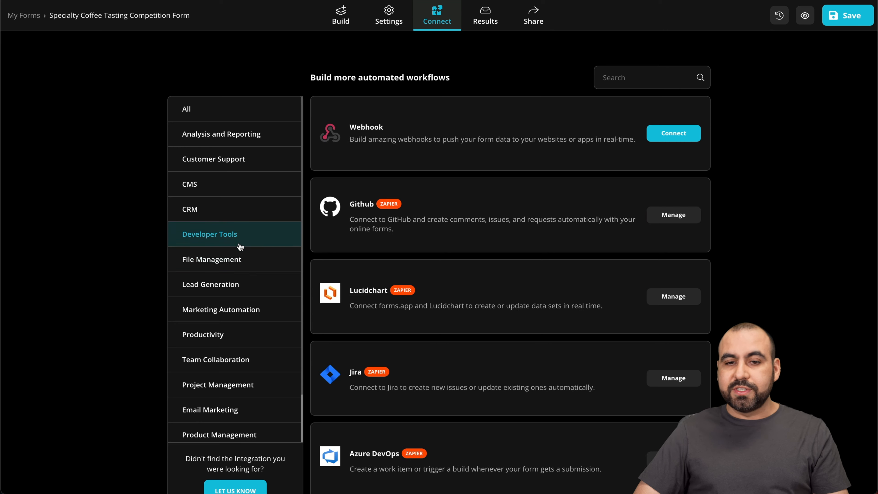
pyautogui.click(249, 333)
# - Check the form's response inbox and its submission statistics
pyautogui.click(482, 18)
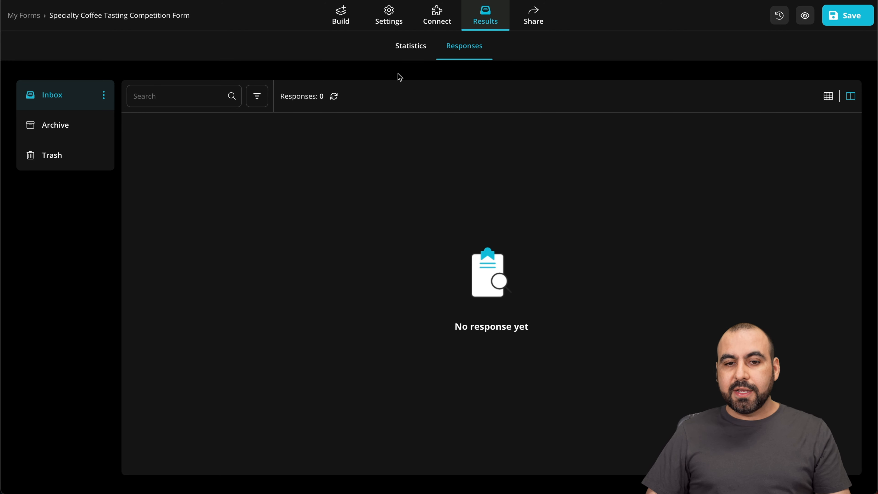
pyautogui.click(405, 48)
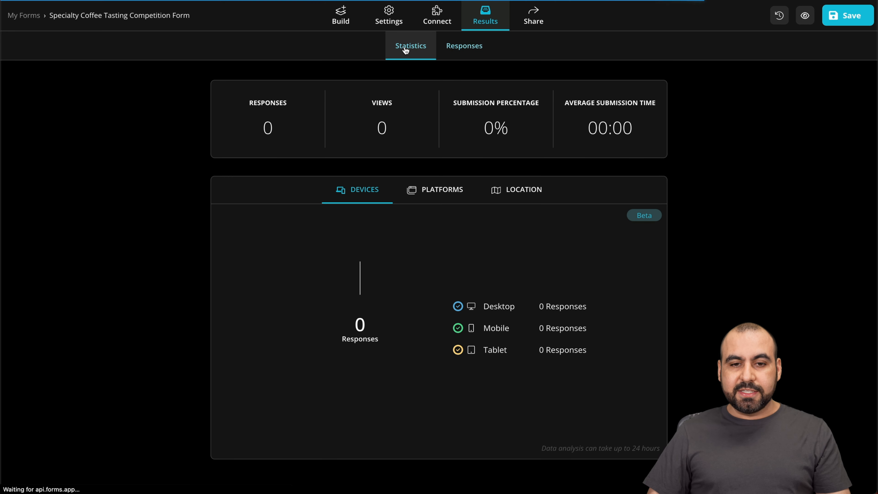
# - Inspect the share link's privacy settings and the Chatbox layout embed options, closing both without changes
pyautogui.click(534, 14)
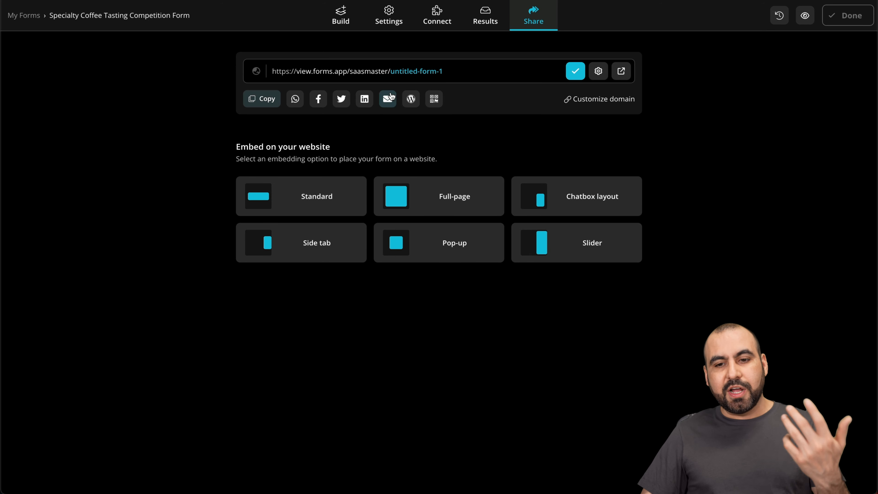
pyautogui.click(597, 71)
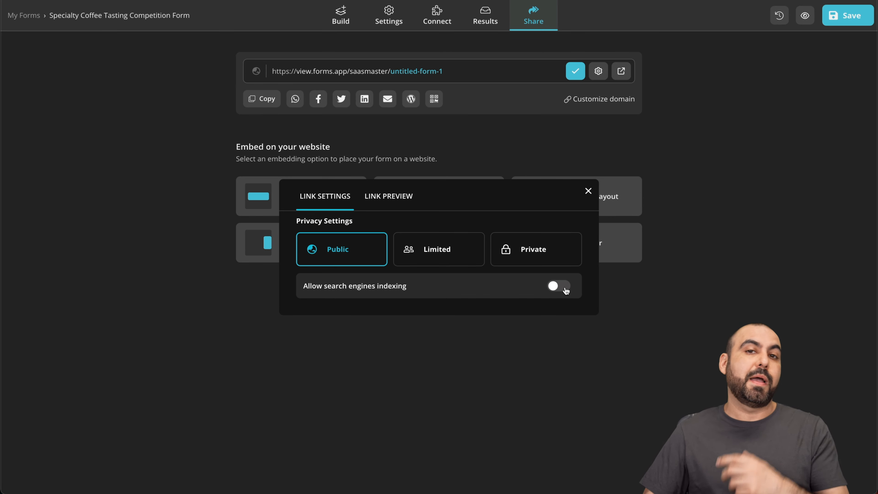
pyautogui.click(587, 191)
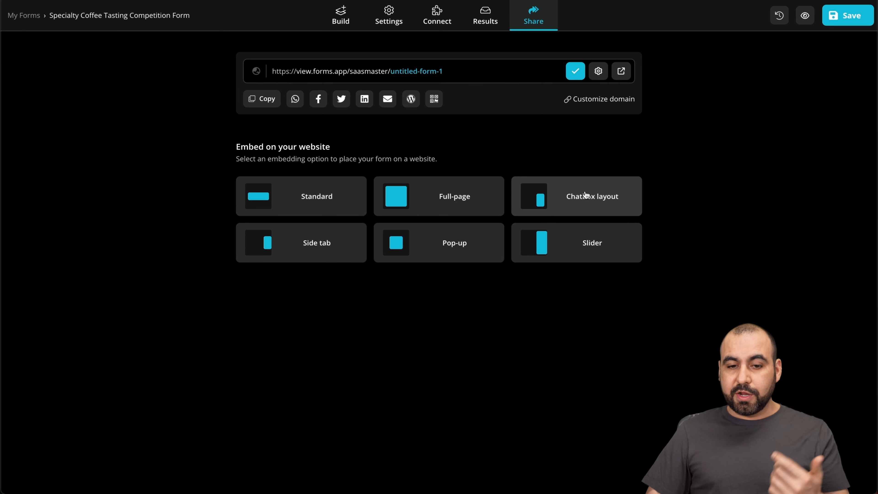
pyautogui.click(560, 201)
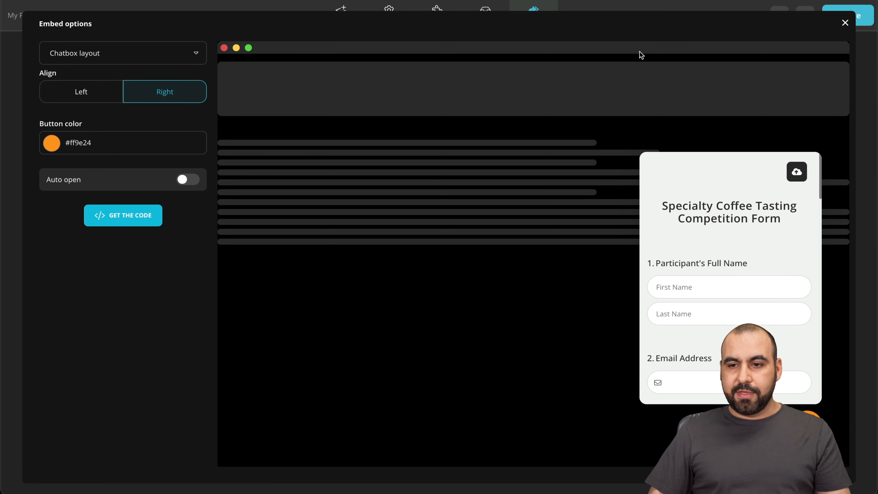
pyautogui.click(845, 23)
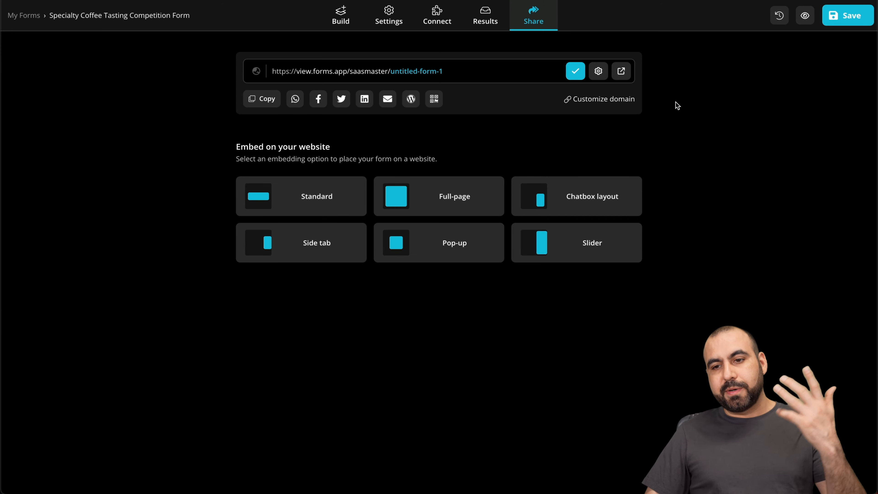
# - Preview the form in its desktop, tablet and mobile layouts, and return to the sharing options
pyautogui.click(805, 15)
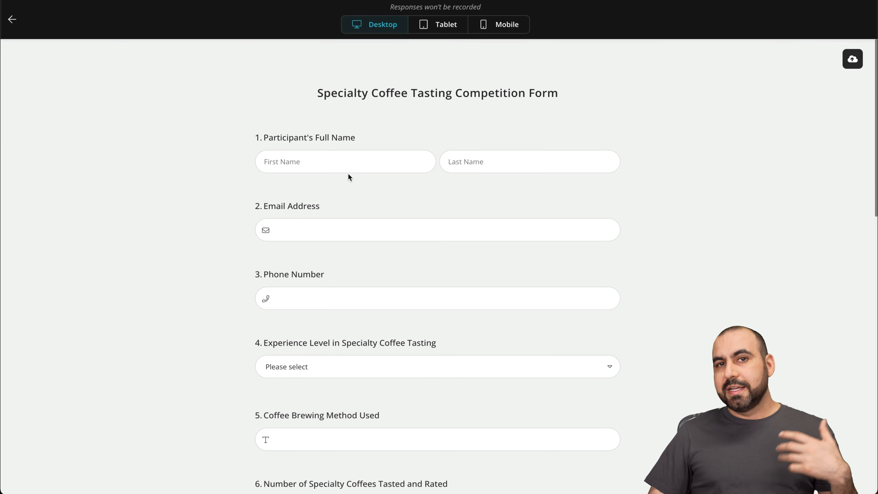
pyautogui.click(448, 28)
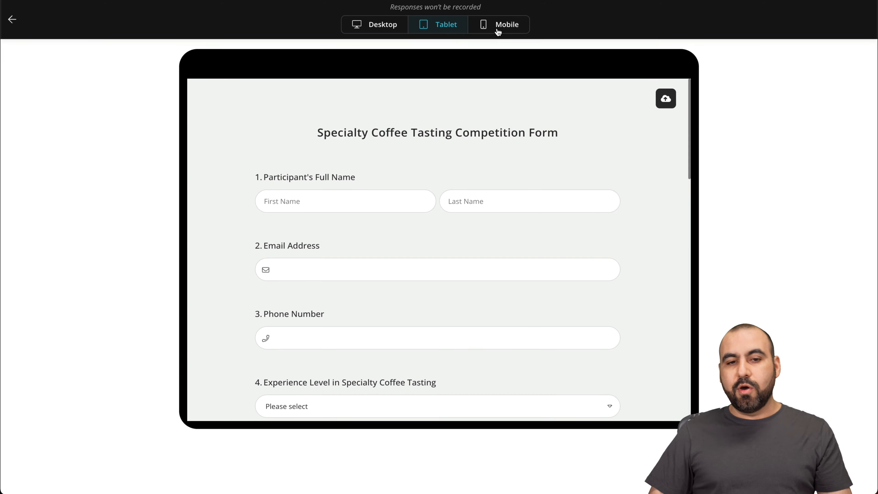
pyautogui.click(497, 28)
pyautogui.click(12, 19)
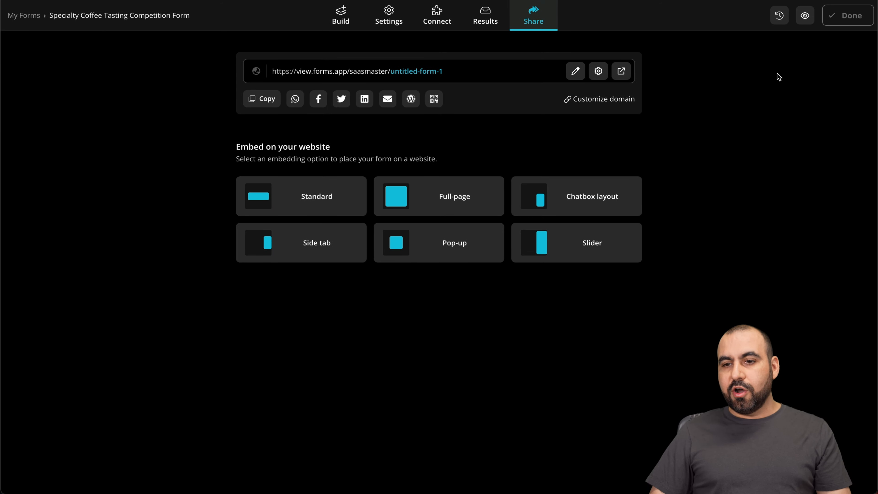